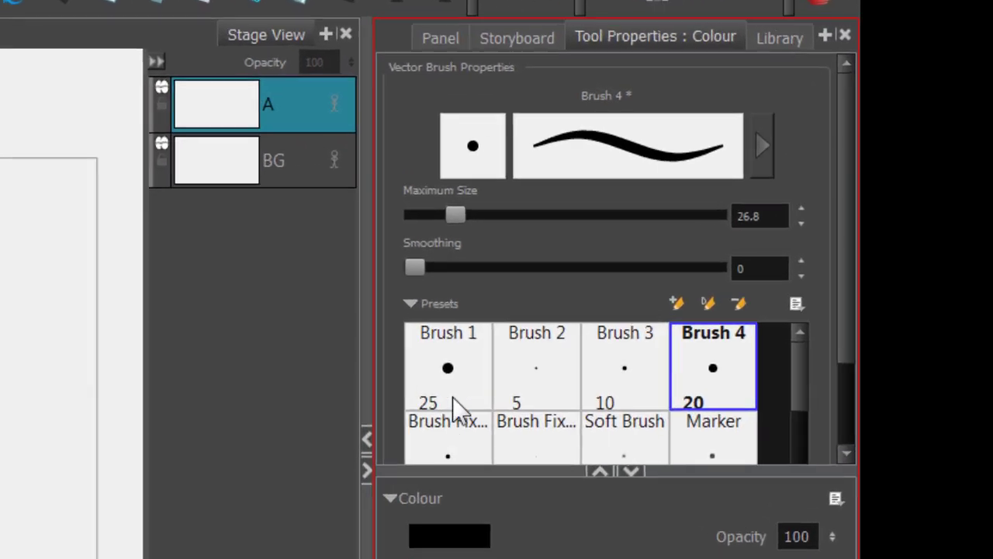
Pick the Brush 4 preset after trying others, and raise its maximum size to about 26
{"action": "left_click", "coordinate": [791, 252]}
{"action": "left_click", "coordinate": [838, 253]}
{"action": "left_click", "coordinate": [555, 433]}
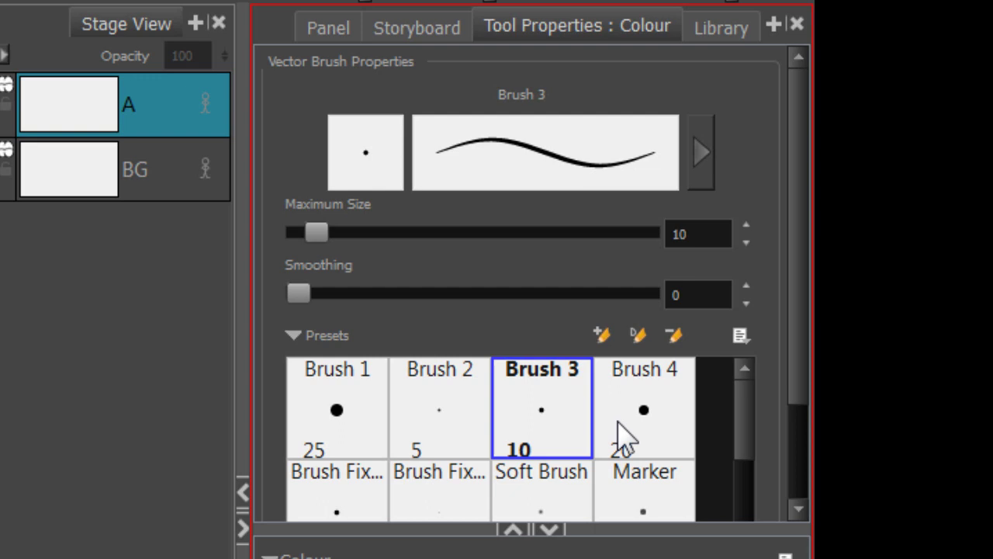
{"action": "left_click", "coordinate": [640, 431]}
{"action": "mouse_move", "coordinate": [339, 233]}
{"action": "left_mouse_down"}
{"action": "mouse_move", "coordinate": [362, 238]}
{"action": "mouse_move", "coordinate": [344, 237]}
{"action": "left_mouse_up"}
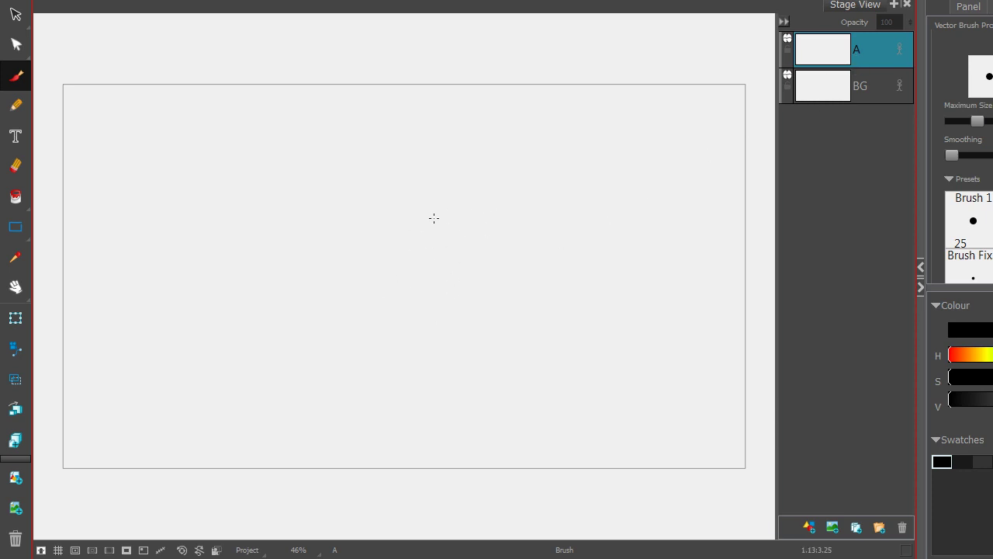
Draw the eyes, head top, smiling mouth, neck line and the rounded body outline
{"action": "mouse_move", "coordinate": [472, 153]}
{"action": "left_mouse_down"}
{"action": "mouse_move", "coordinate": [509, 155]}
{"action": "mouse_move", "coordinate": [403, 126]}
{"action": "mouse_move", "coordinate": [439, 204]}
{"action": "mouse_move", "coordinate": [391, 241]}
{"action": "left_mouse_up"}
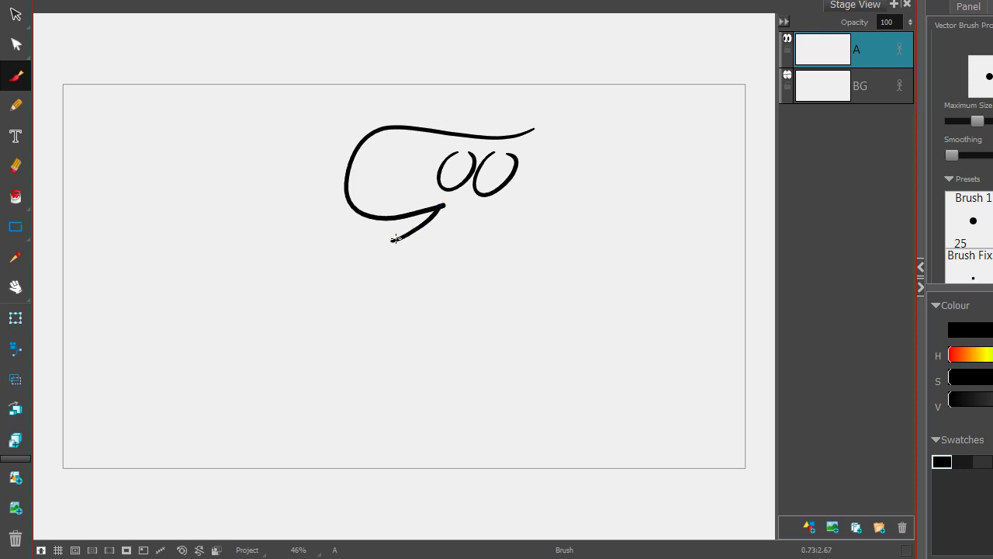
{"action": "left_click_drag", "start_coordinate": [469, 228], "coordinate": [484, 208]}
{"action": "left_click_drag", "start_coordinate": [419, 242], "coordinate": [433, 378]}
{"action": "mouse_move", "coordinate": [508, 138]}
{"action": "left_mouse_down"}
{"action": "mouse_move", "coordinate": [606, 321]}
{"action": "mouse_move", "coordinate": [610, 392]}
{"action": "left_mouse_up"}
{"action": "left_click_drag", "start_coordinate": [436, 385], "coordinate": [615, 394]}
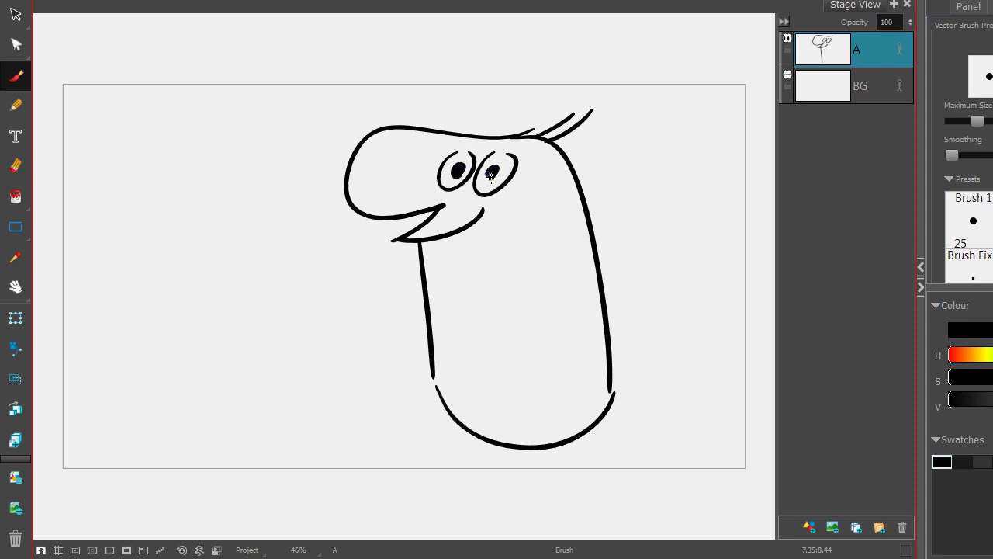
Add two arm lines inside the body, a waving arm, and shadow ovals under both feet
{"action": "left_click_drag", "start_coordinate": [534, 298], "coordinate": [550, 396]}
{"action": "left_click_drag", "start_coordinate": [584, 281], "coordinate": [563, 391]}
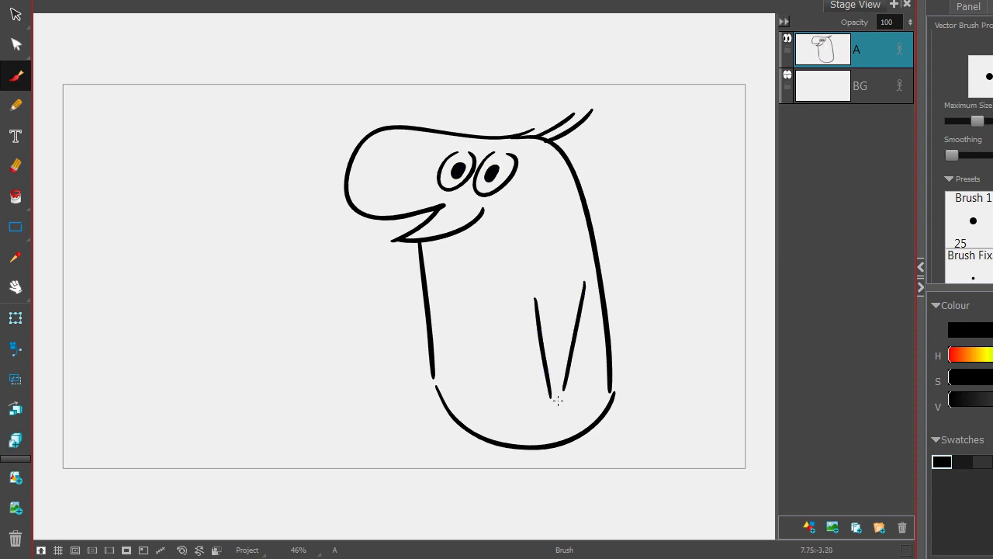
{"action": "mouse_move", "coordinate": [425, 272]}
{"action": "left_mouse_down"}
{"action": "mouse_move", "coordinate": [369, 273]}
{"action": "mouse_move", "coordinate": [430, 362]}
{"action": "left_mouse_up"}
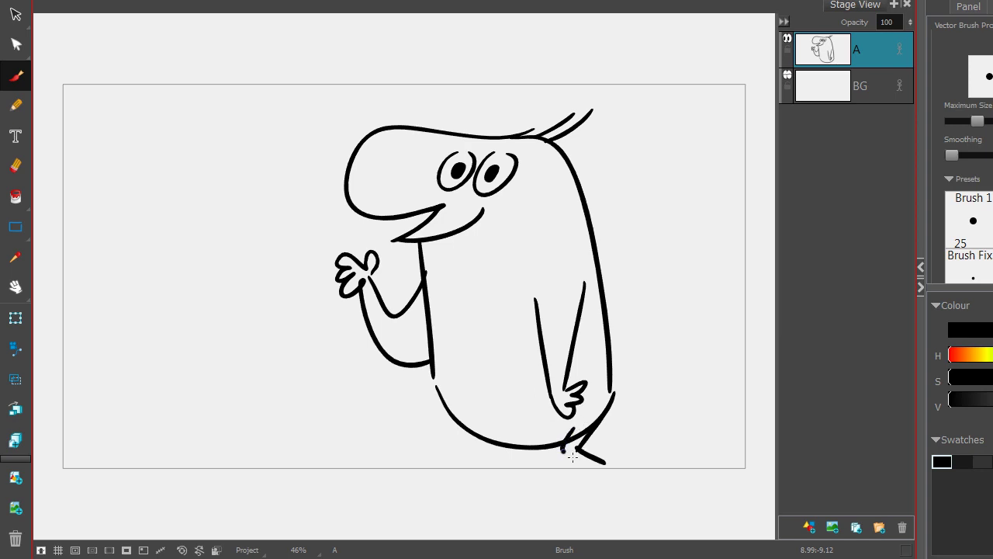
{"action": "left_click_drag", "start_coordinate": [575, 479], "coordinate": [604, 469]}
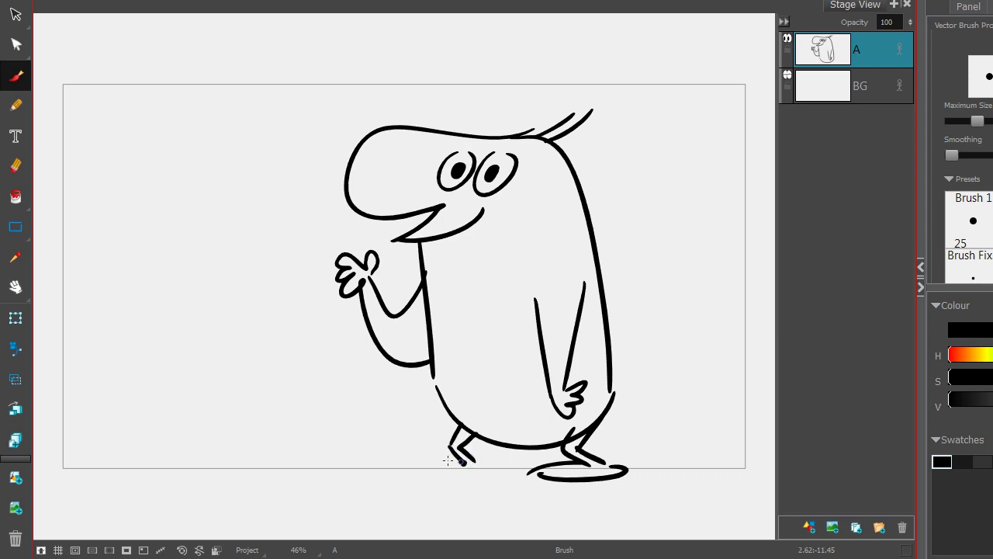
{"action": "left_click_drag", "start_coordinate": [448, 461], "coordinate": [491, 466]}
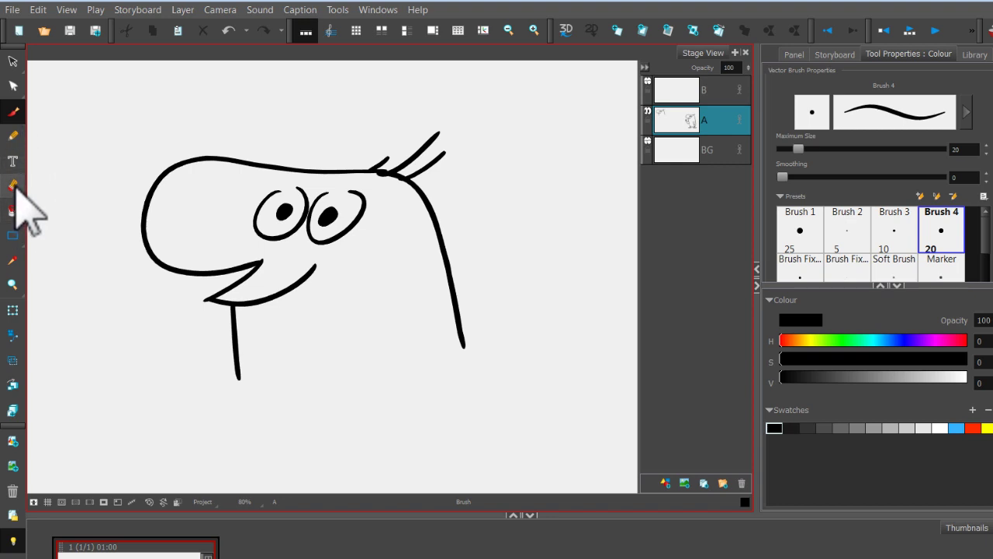
Switch to the Eraser and settle on the standard preset after trying Big, Soft and Very Soft
{"action": "left_click", "coordinate": [14, 186]}
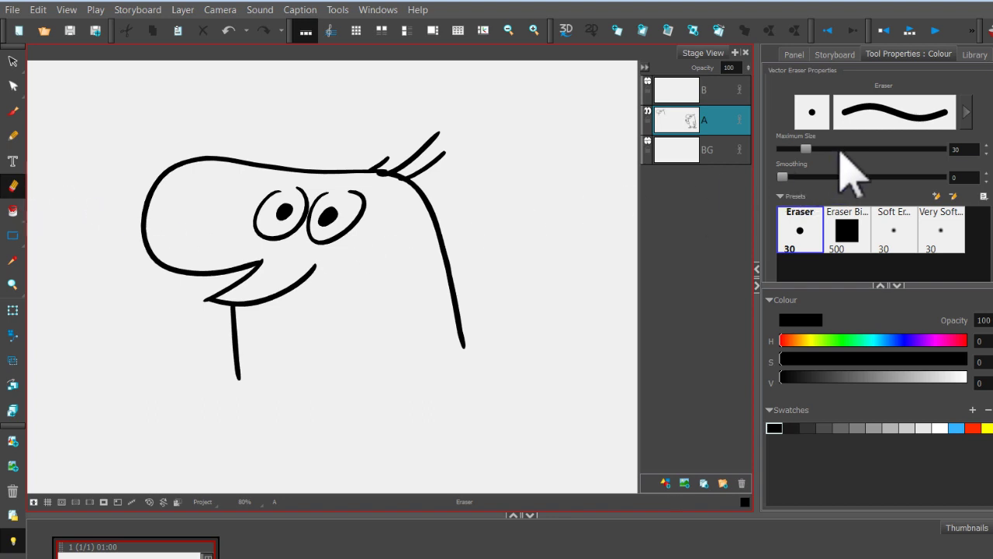
{"action": "left_click", "coordinate": [847, 241]}
{"action": "left_click", "coordinate": [892, 233]}
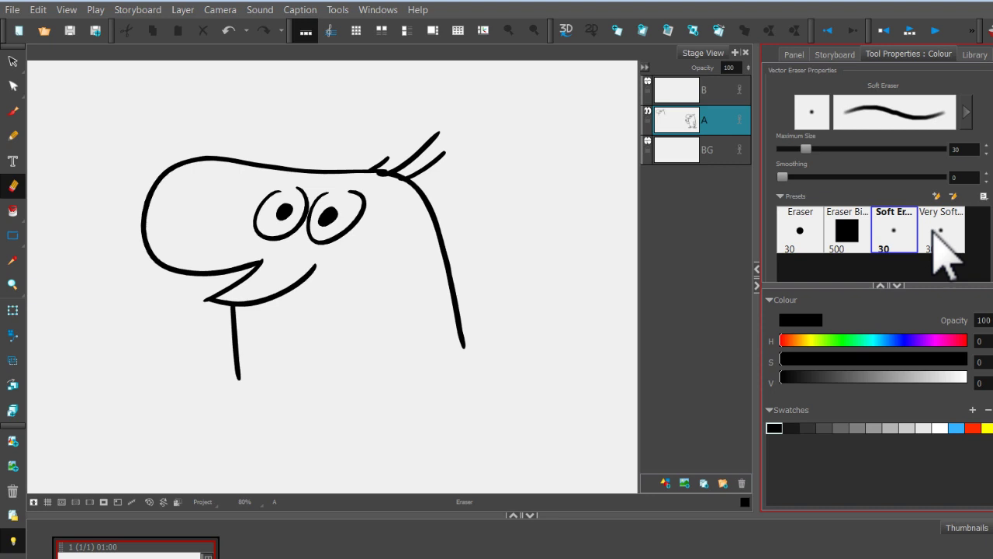
{"action": "left_click", "coordinate": [937, 232]}
{"action": "left_click", "coordinate": [846, 239]}
{"action": "left_click", "coordinate": [800, 242]}
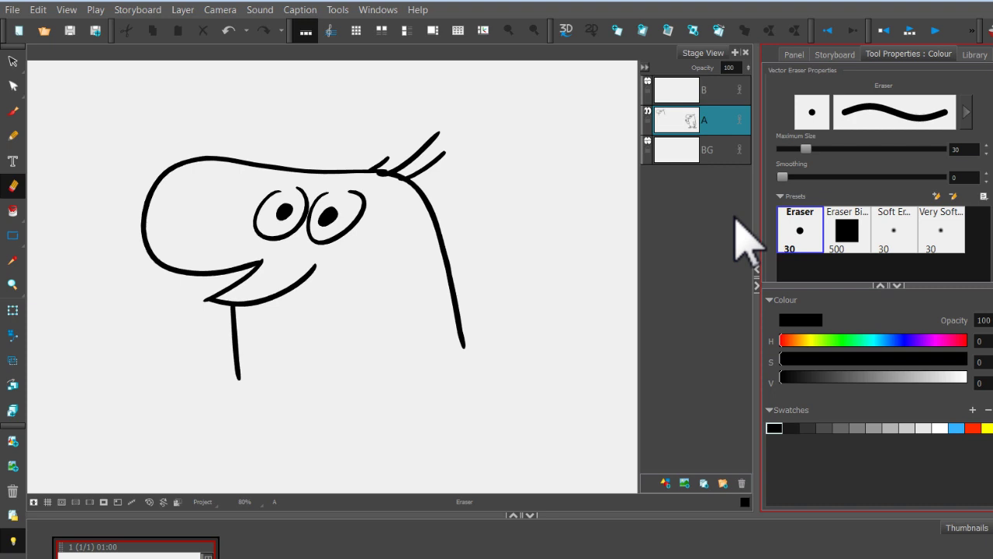
Erase part of the head's top, enlarge the eraser, and remove the nose loop
{"action": "mouse_move", "coordinate": [233, 131]}
{"action": "left_mouse_down"}
{"action": "mouse_move", "coordinate": [225, 160]}
{"action": "mouse_move", "coordinate": [284, 137]}
{"action": "left_mouse_up"}
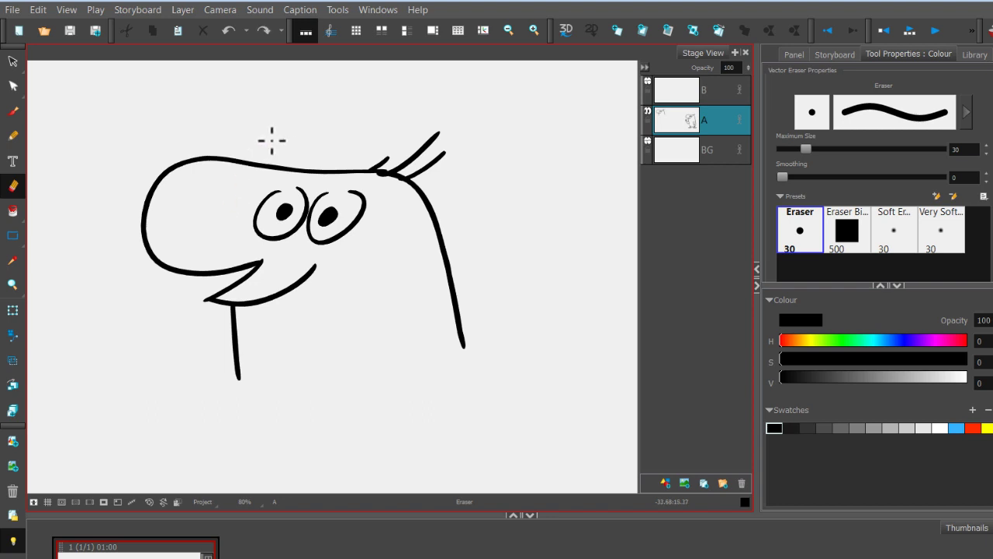
{"action": "mouse_move", "coordinate": [806, 149]}
{"action": "left_mouse_down"}
{"action": "mouse_move", "coordinate": [888, 150]}
{"action": "mouse_move", "coordinate": [825, 149]}
{"action": "mouse_move", "coordinate": [835, 152]}
{"action": "left_mouse_up"}
{"action": "mouse_move", "coordinate": [173, 137]}
{"action": "left_mouse_down"}
{"action": "mouse_move", "coordinate": [151, 180]}
{"action": "mouse_move", "coordinate": [238, 114]}
{"action": "mouse_move", "coordinate": [169, 241]}
{"action": "mouse_move", "coordinate": [156, 301]}
{"action": "mouse_move", "coordinate": [202, 244]}
{"action": "left_mouse_up"}
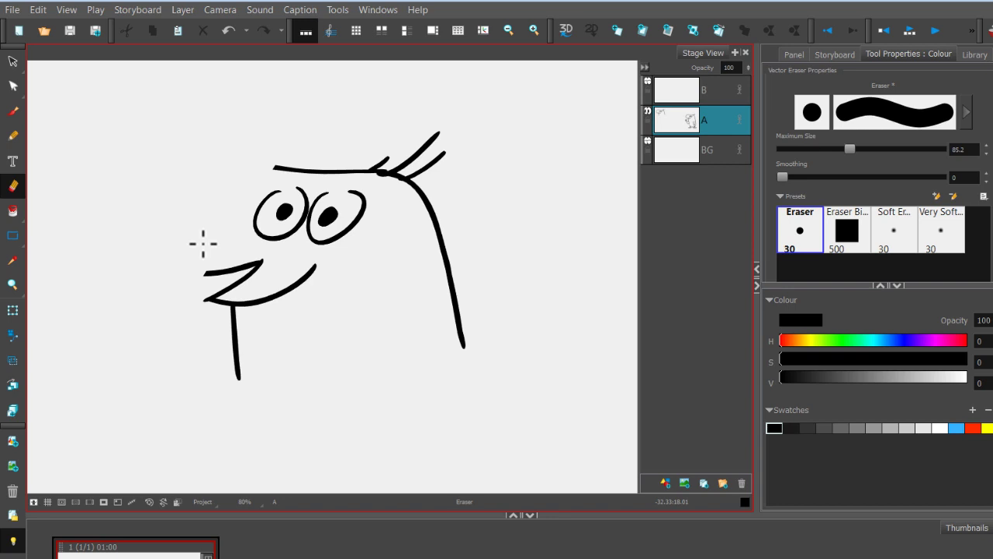
Undo the nose erasure, then lasso-select both eyes and move them across the head
{"action": "key", "text": "ctrl+z"}
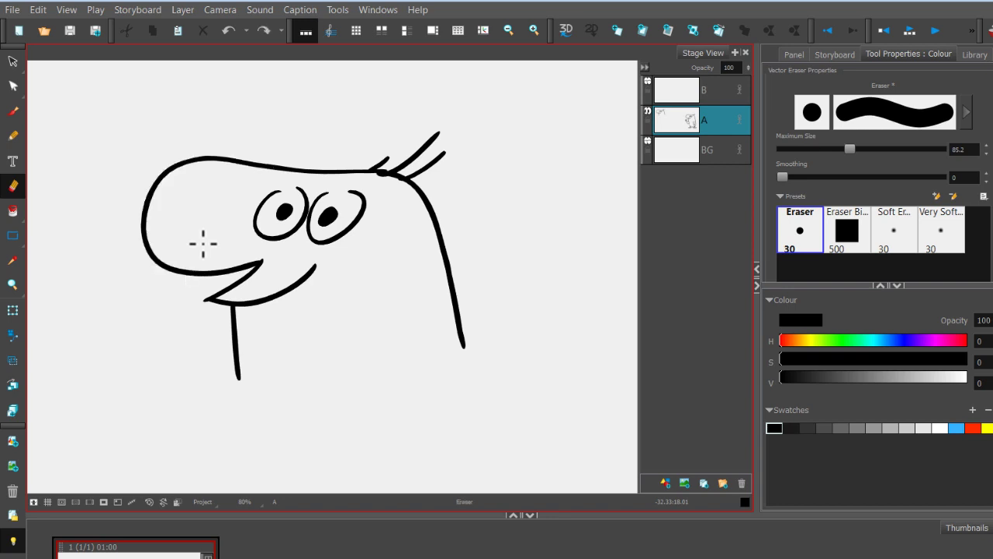
{"action": "left_click", "coordinate": [13, 61]}
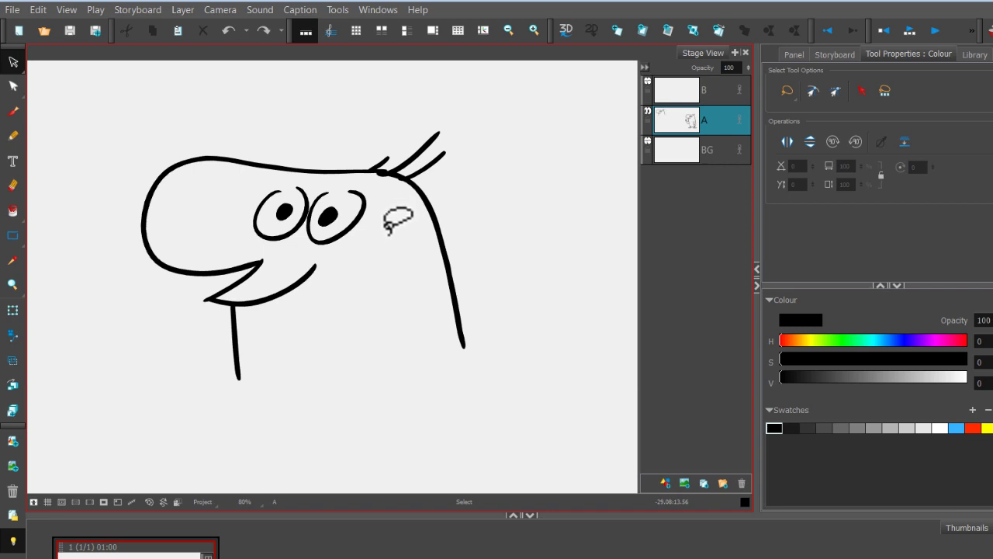
{"action": "mouse_move", "coordinate": [394, 221]}
{"action": "left_mouse_down"}
{"action": "mouse_move", "coordinate": [379, 199]}
{"action": "mouse_move", "coordinate": [308, 182]}
{"action": "mouse_move", "coordinate": [236, 208]}
{"action": "mouse_move", "coordinate": [309, 242]}
{"action": "mouse_move", "coordinate": [363, 213]}
{"action": "left_mouse_up"}
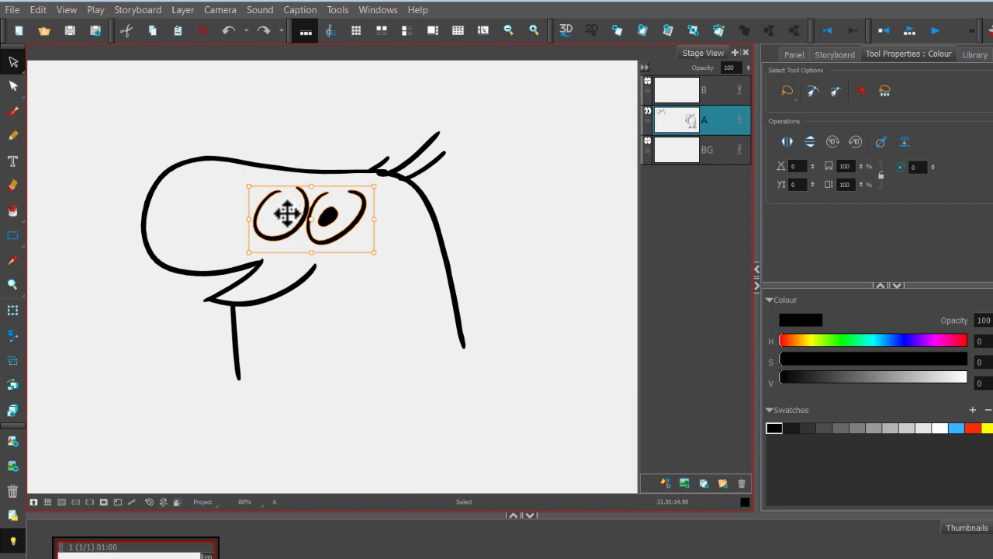
{"action": "mouse_move", "coordinate": [287, 212]}
{"action": "left_mouse_down"}
{"action": "mouse_move", "coordinate": [244, 215]}
{"action": "mouse_move", "coordinate": [181, 148]}
{"action": "mouse_move", "coordinate": [210, 111]}
{"action": "mouse_move", "coordinate": [484, 280]}
{"action": "mouse_move", "coordinate": [350, 379]}
{"action": "mouse_move", "coordinate": [284, 214]}
{"action": "left_mouse_up"}
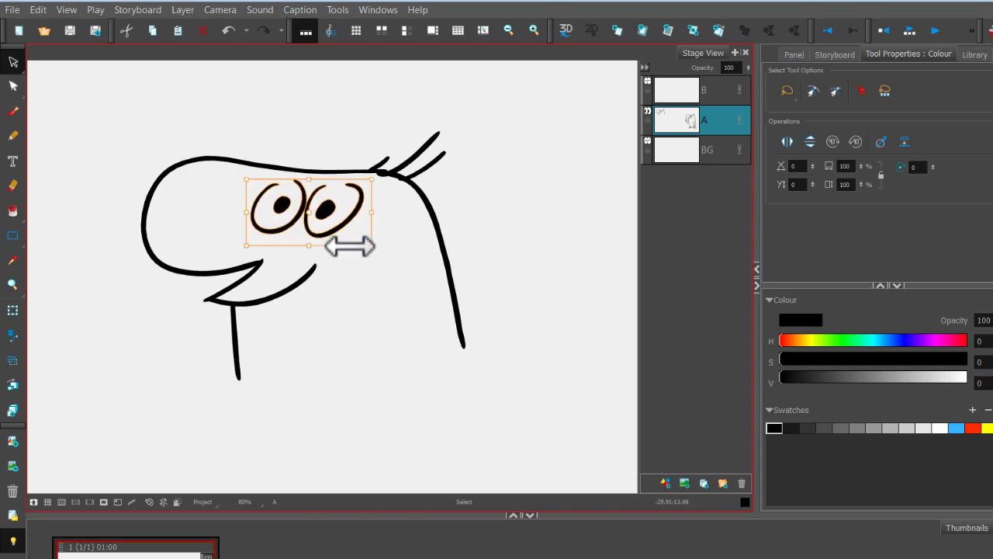
Reshape and enlarge the eyes, move them up-left, shrink them back, and deselect
{"action": "left_click_drag", "start_coordinate": [309, 245], "coordinate": [299, 332]}
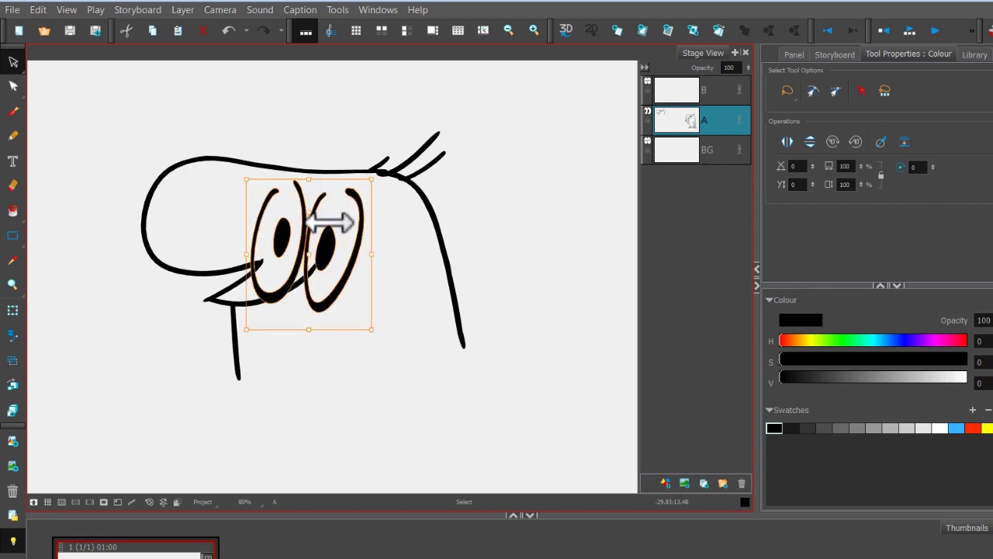
{"action": "left_click_drag", "start_coordinate": [314, 180], "coordinate": [309, 271]}
{"action": "left_click_drag", "start_coordinate": [335, 302], "coordinate": [354, 220]}
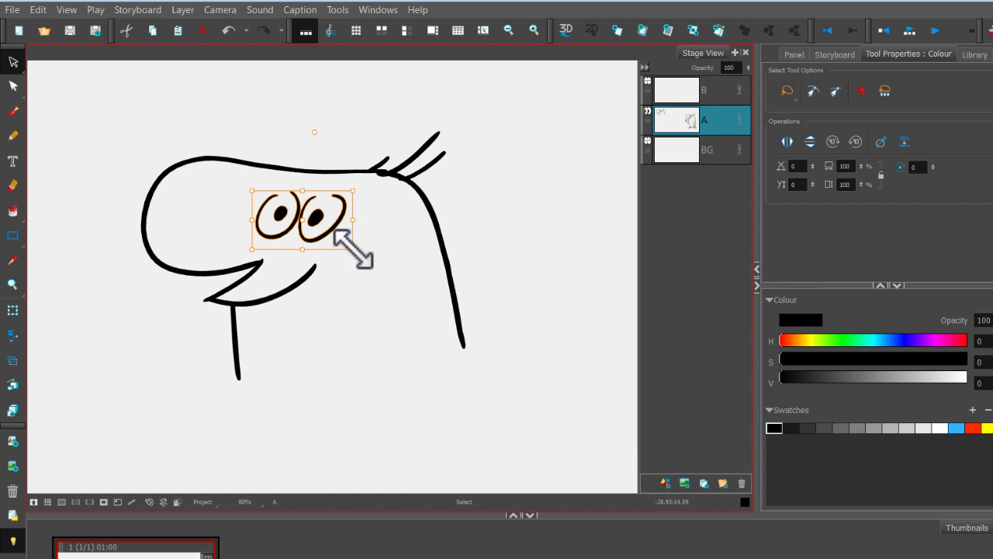
{"action": "left_click_drag", "start_coordinate": [354, 249], "coordinate": [395, 288]}
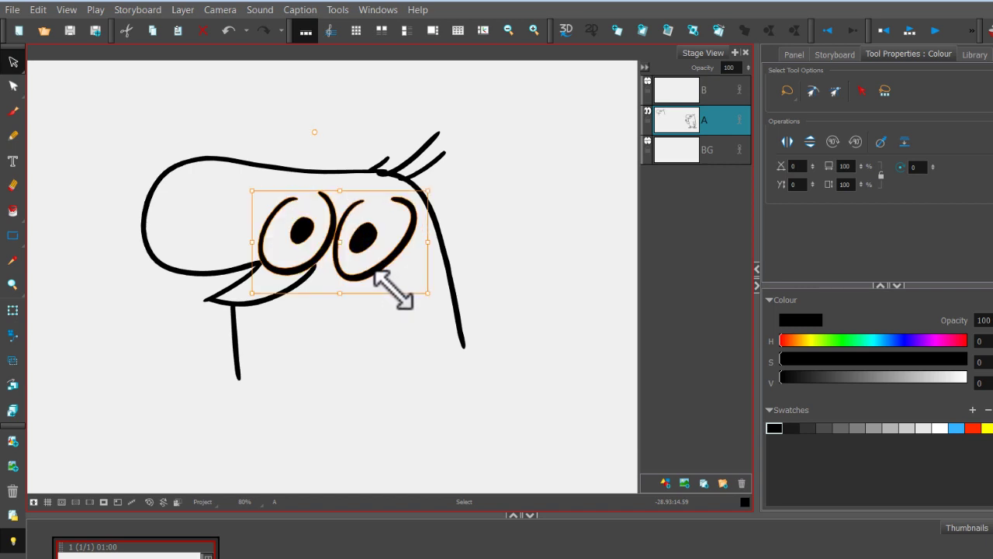
{"action": "left_click_drag", "start_coordinate": [377, 243], "coordinate": [334, 223]}
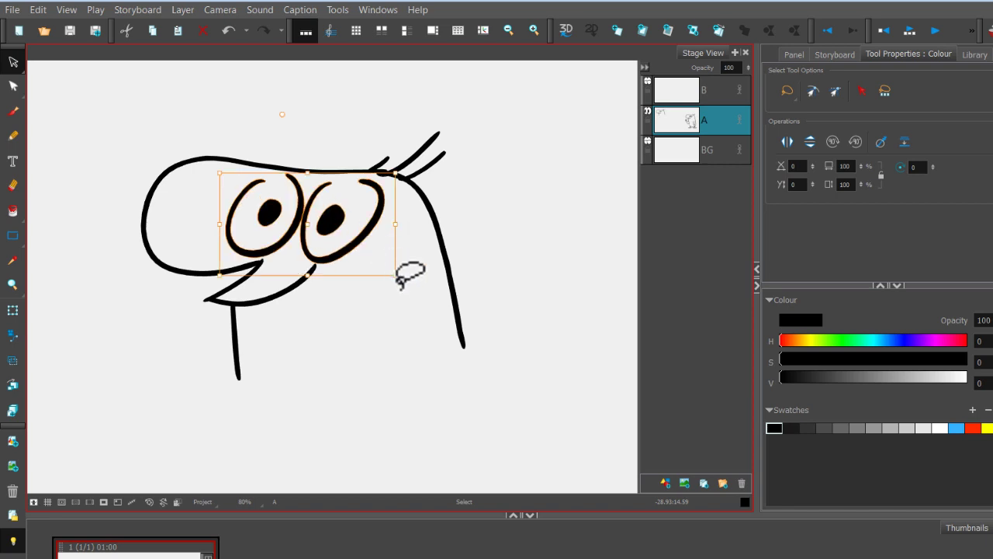
{"action": "left_click_drag", "start_coordinate": [394, 271], "coordinate": [365, 244]}
{"action": "left_click", "coordinate": [354, 138]}
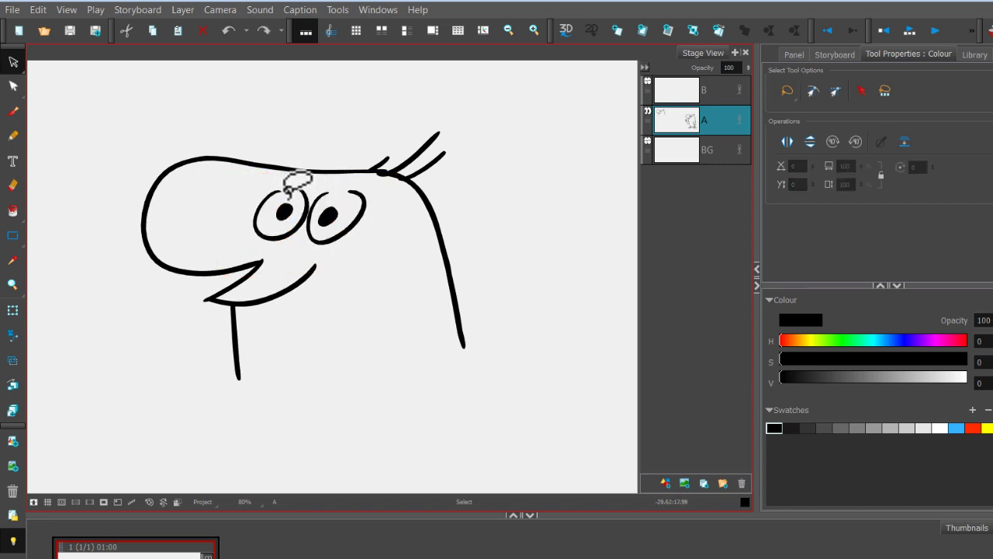
Select the left eye's pupil, reposition it inside the eye, and deselect it
{"action": "left_click", "coordinate": [288, 211]}
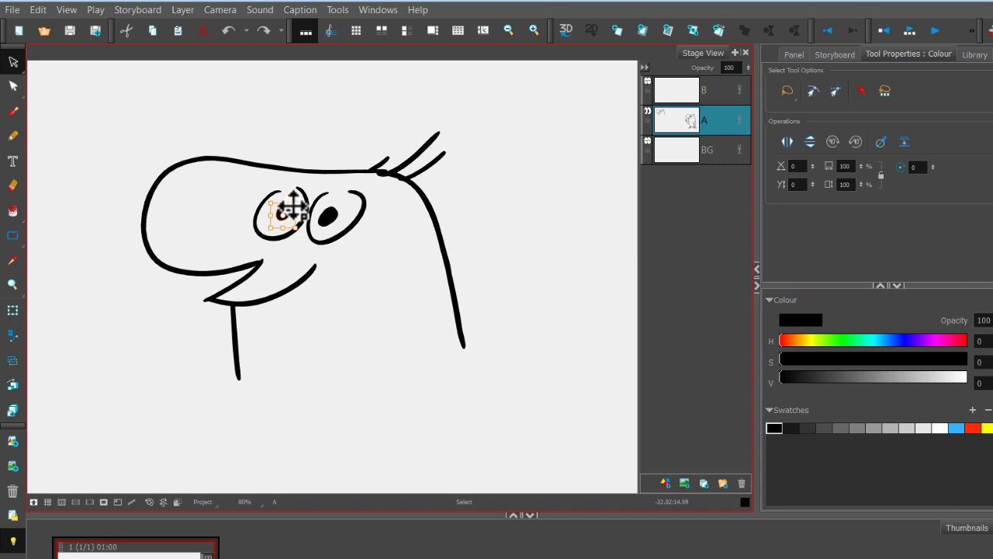
{"action": "left_click_drag", "start_coordinate": [293, 208], "coordinate": [273, 213]}
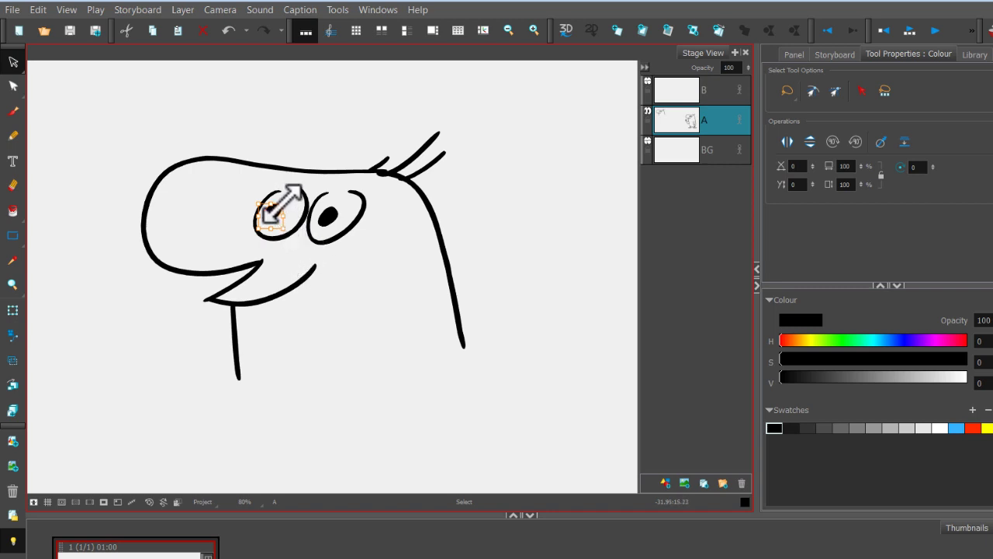
{"action": "mouse_move", "coordinate": [284, 204]}
{"action": "left_mouse_down"}
{"action": "mouse_move", "coordinate": [281, 233]}
{"action": "mouse_move", "coordinate": [273, 215]}
{"action": "left_mouse_up"}
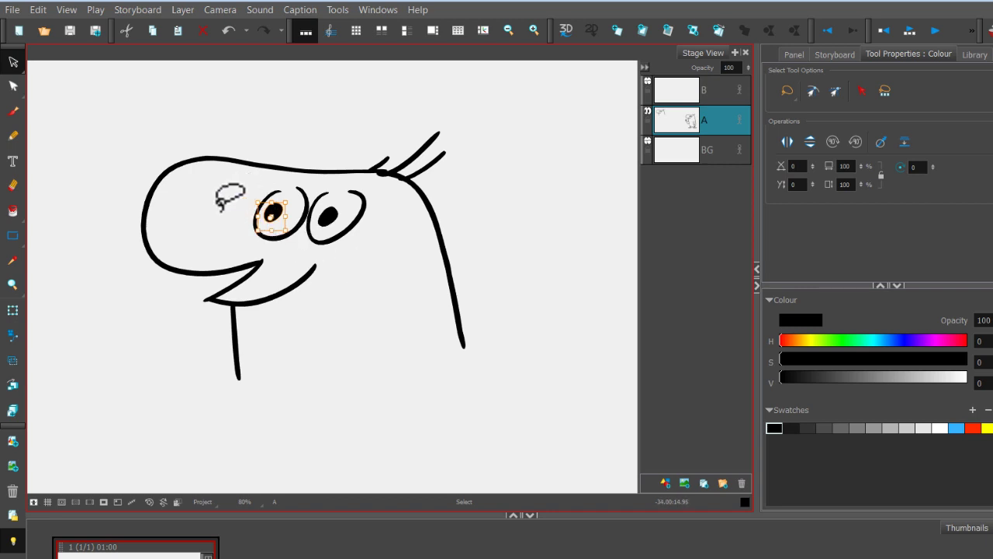
{"action": "left_click", "coordinate": [219, 207]}
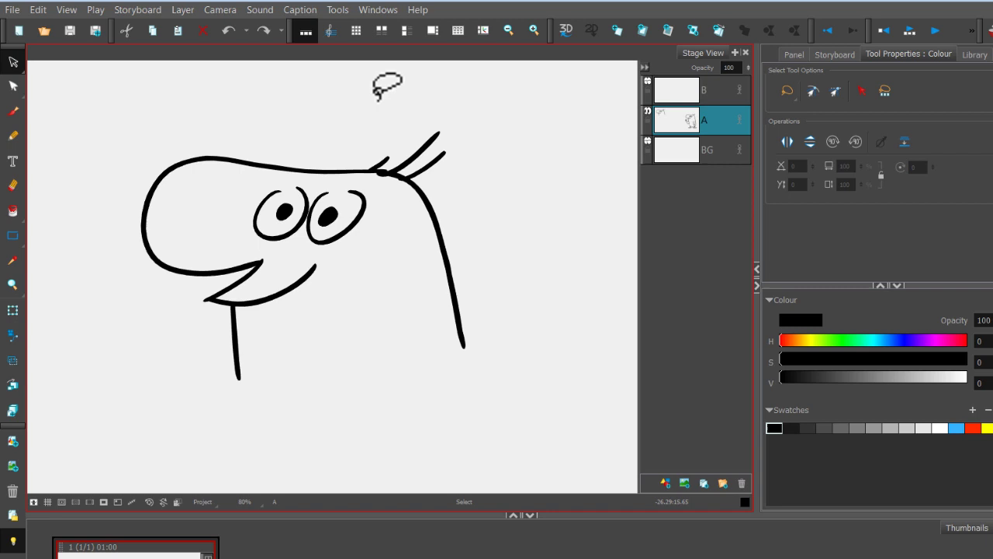
{"action": "left_click", "coordinate": [203, 208]}
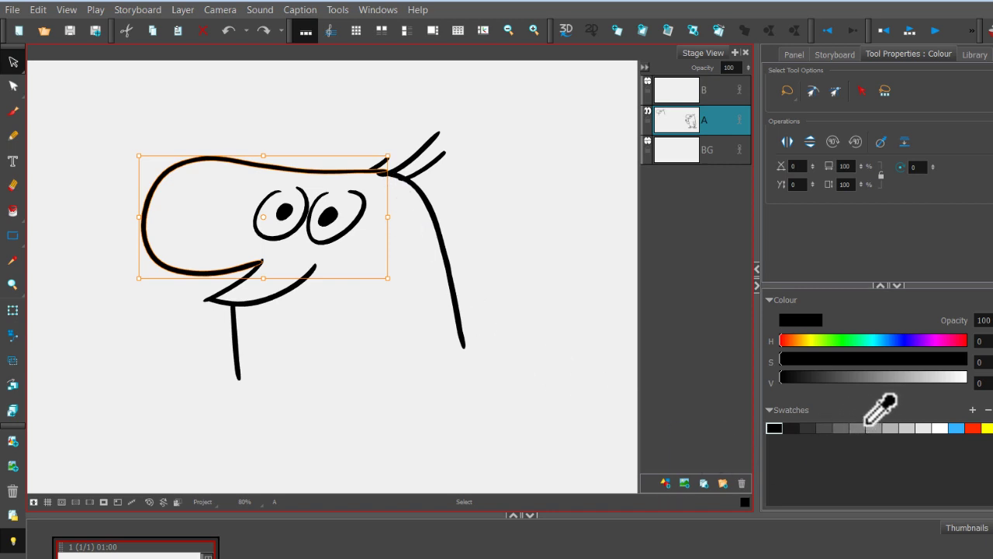
{"action": "left_click", "coordinate": [973, 427]}
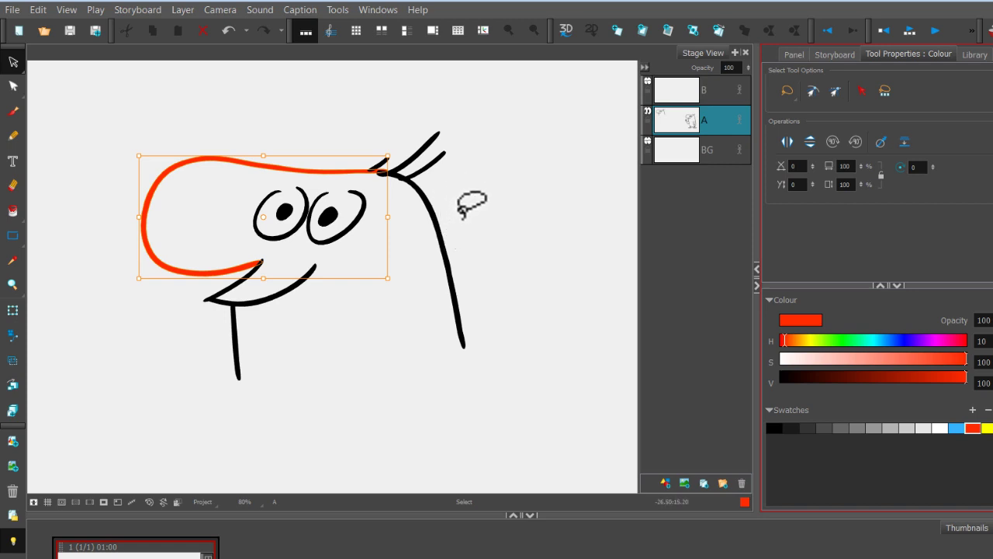
{"action": "left_click", "coordinate": [774, 427]}
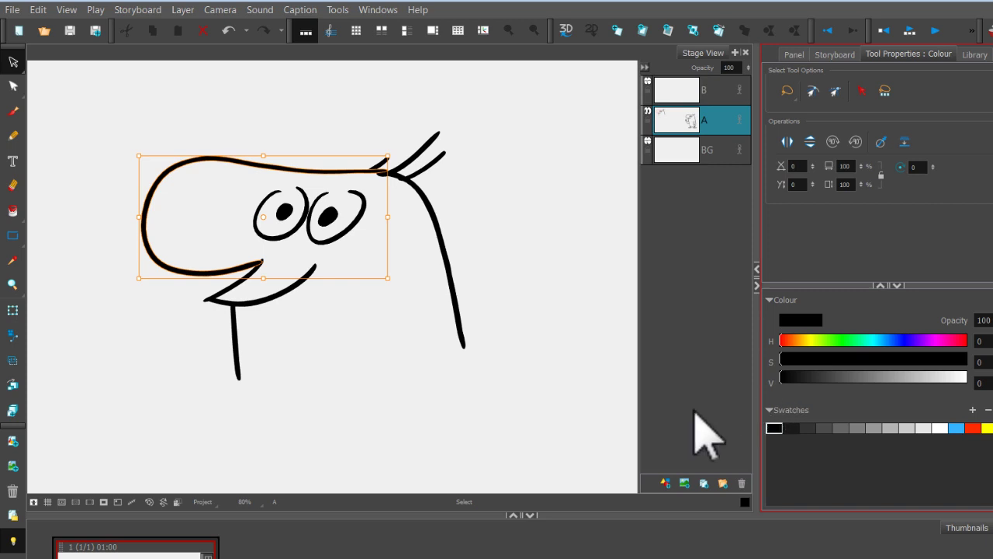
{"action": "left_click", "coordinate": [468, 231]}
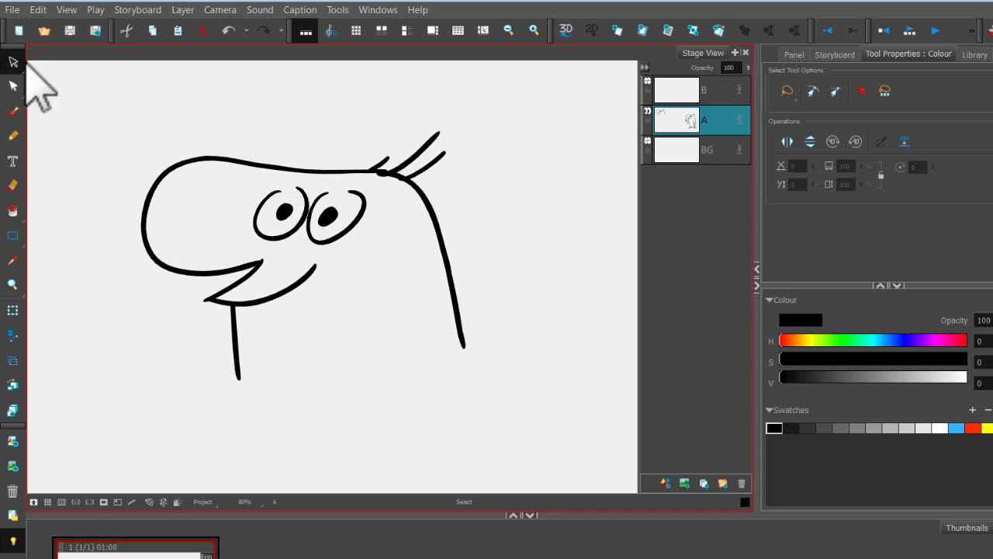
With the Cutter tool, cut off the left head curve, delete it, then undo to keep it selected
{"action": "left_click", "coordinate": [17, 66]}
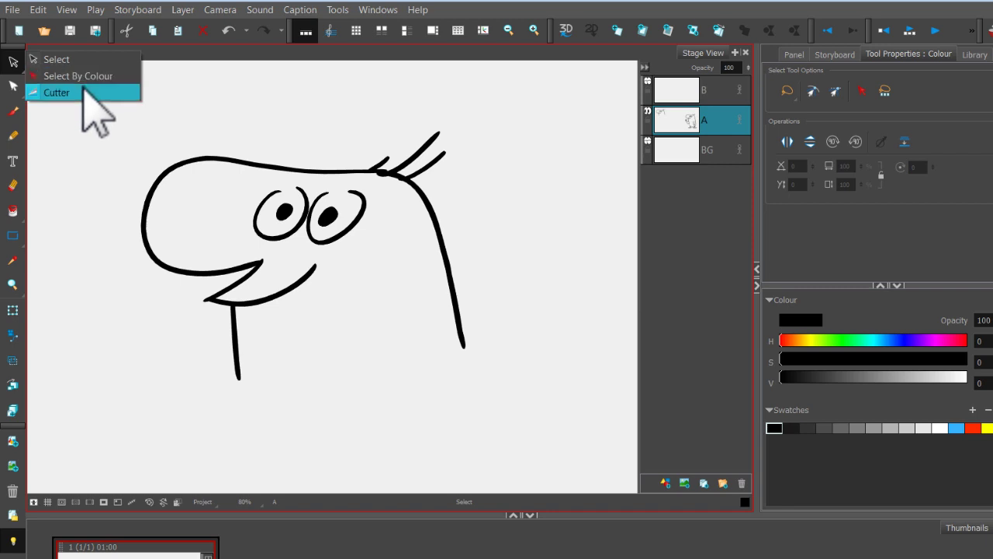
{"action": "left_click", "coordinate": [94, 108]}
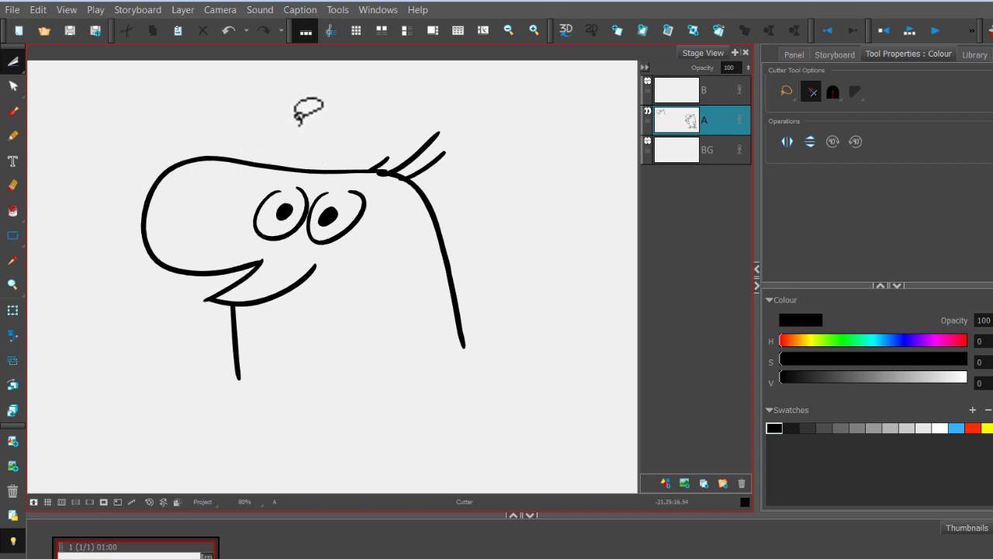
{"action": "mouse_move", "coordinate": [284, 114]}
{"action": "left_mouse_down"}
{"action": "mouse_move", "coordinate": [192, 271]}
{"action": "mouse_move", "coordinate": [124, 278]}
{"action": "mouse_move", "coordinate": [100, 211]}
{"action": "mouse_move", "coordinate": [173, 129]}
{"action": "mouse_move", "coordinate": [231, 111]}
{"action": "mouse_move", "coordinate": [274, 116]}
{"action": "left_mouse_up"}
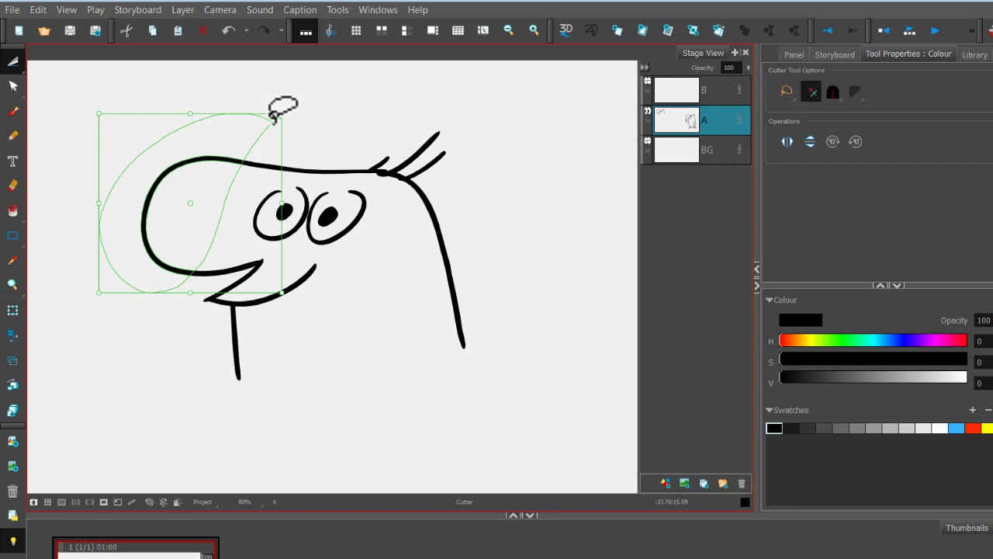
{"action": "key", "text": "Delete"}
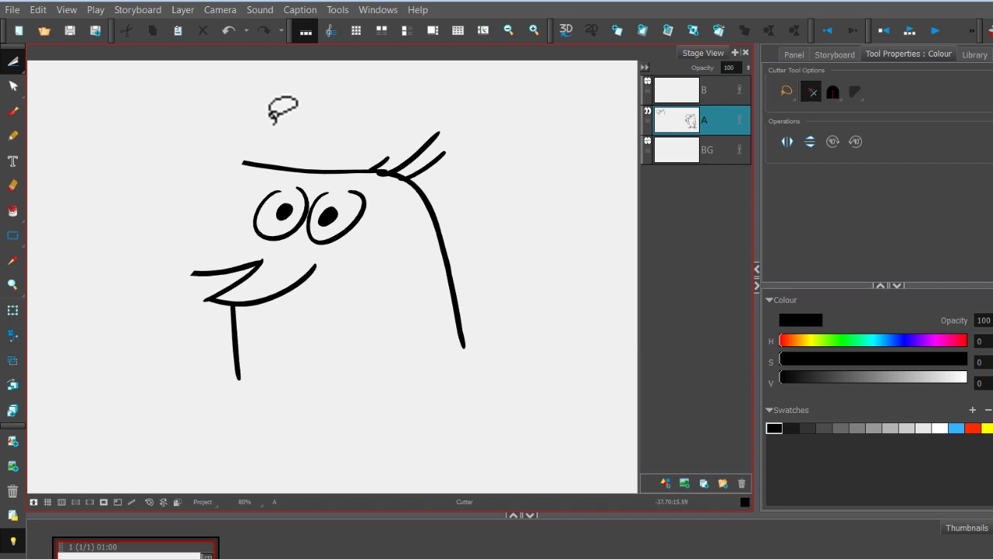
{"action": "key", "text": "ctrl+z"}
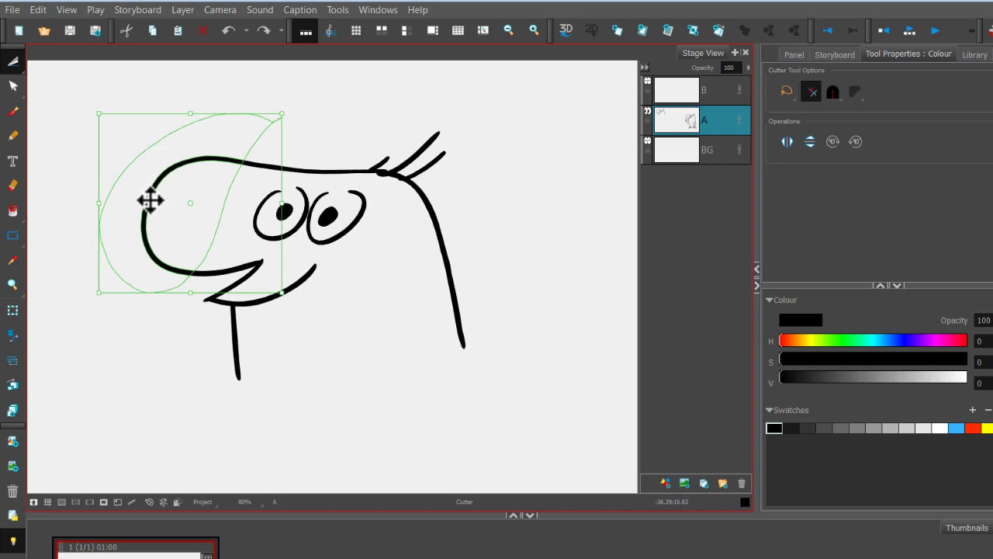
Drag the cut curve to the left of the face and enlarge it wider and taller
{"action": "left_click_drag", "start_coordinate": [150, 200], "coordinate": [91, 157]}
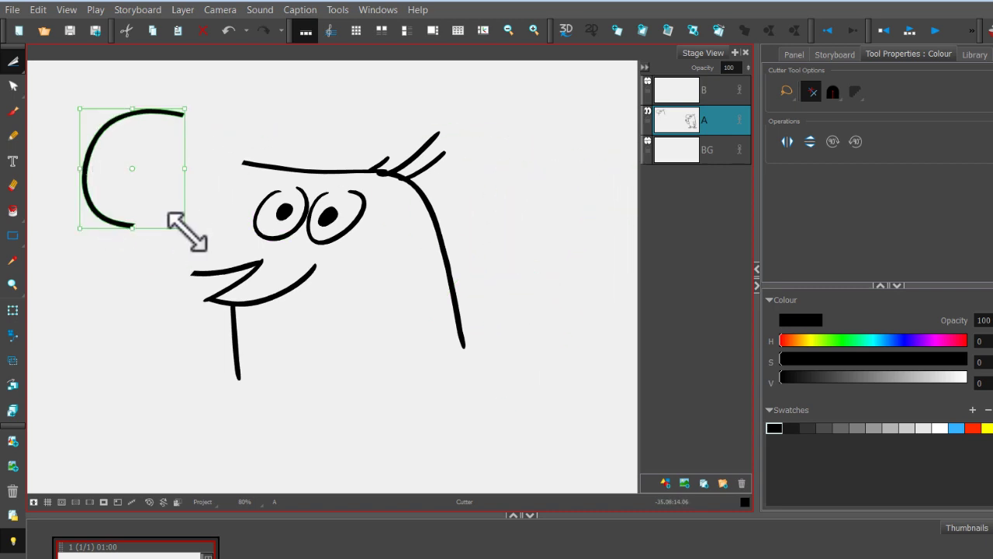
{"action": "left_click_drag", "start_coordinate": [191, 230], "coordinate": [225, 239]}
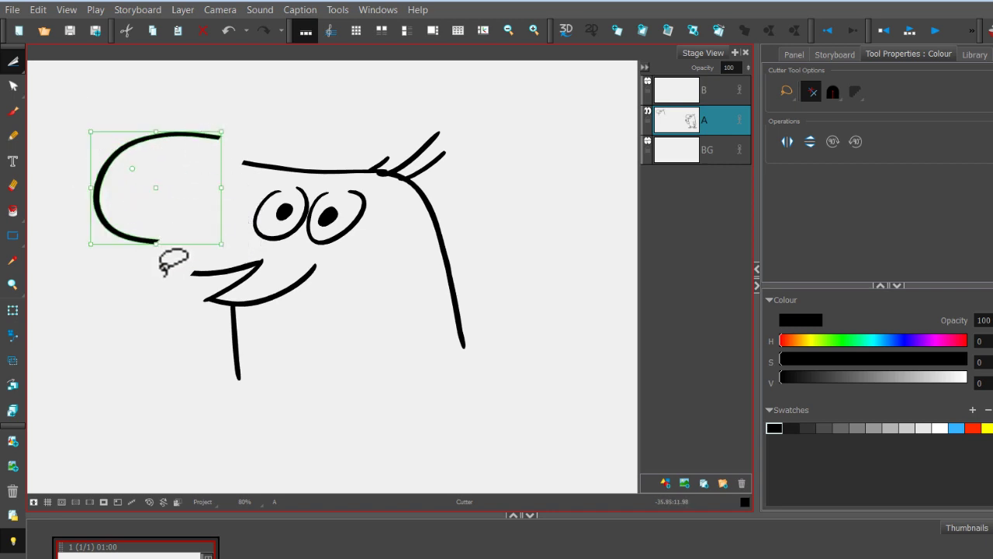
{"action": "left_click_drag", "start_coordinate": [155, 241], "coordinate": [156, 249]}
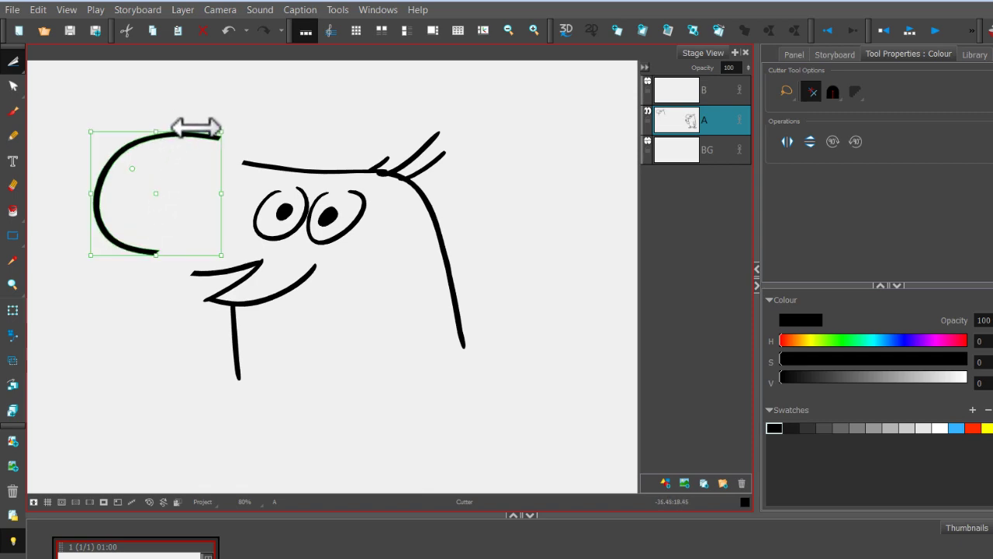